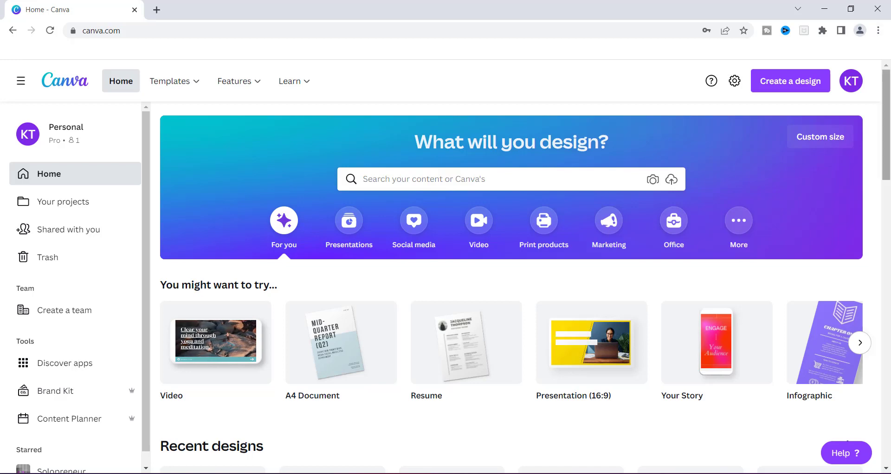
- Scroll the Home page down to the Recent designs list of saved Pinterest pins and thumbnails
{"action": "scroll", "coordinate": [887, 135], "scroll_direction": "down", "scroll_amount": 4}
{"action": "scroll", "coordinate": [408, 238], "scroll_direction": "down", "scroll_amount": 8}
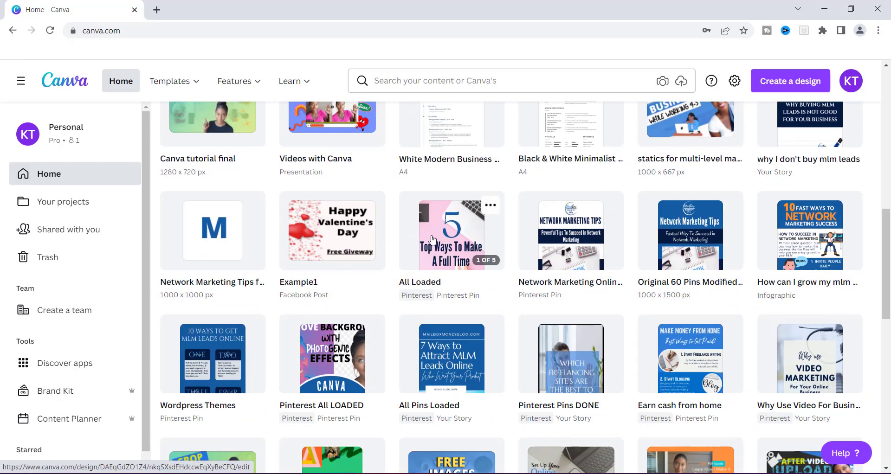
- Open the All Loaded Pinterest Pin from Recent designs in the editor
{"action": "left_click", "coordinate": [431, 239]}
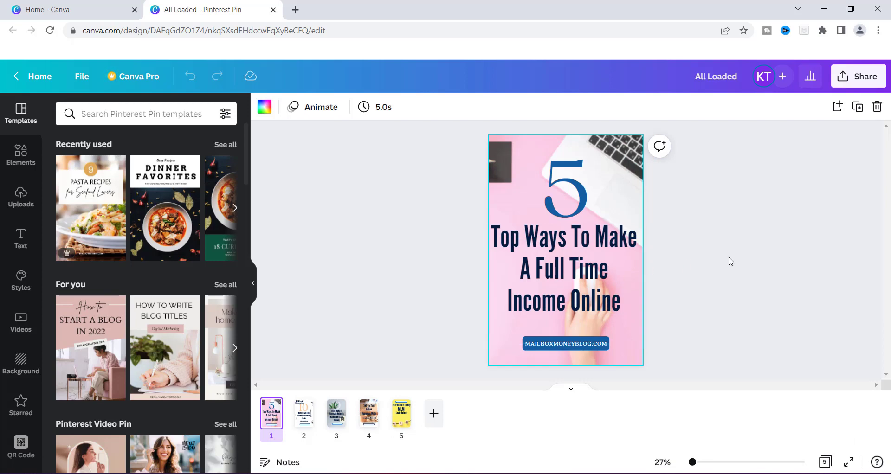
- Open the Share panel and scroll it down to the More row
{"action": "left_click", "coordinate": [854, 79]}
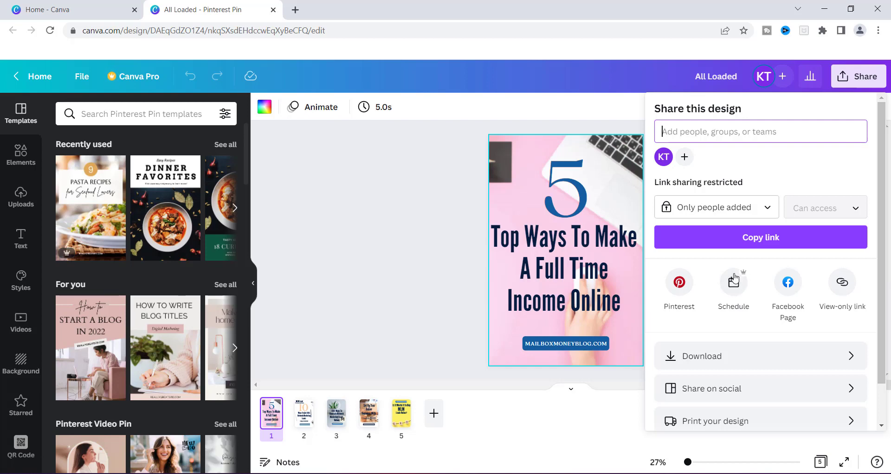
{"action": "left_click_drag", "start_coordinate": [884, 263], "coordinate": [884, 311]}
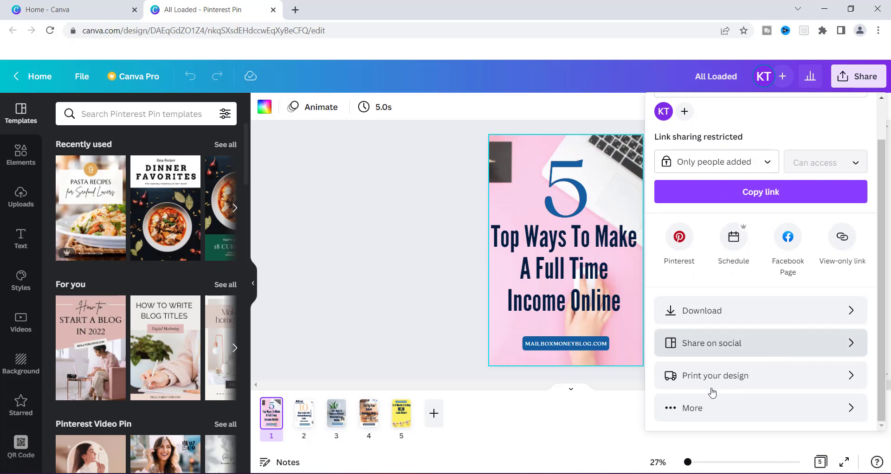
- Under More, scroll to the Social section and choose Schedule
{"action": "left_click", "coordinate": [691, 411]}
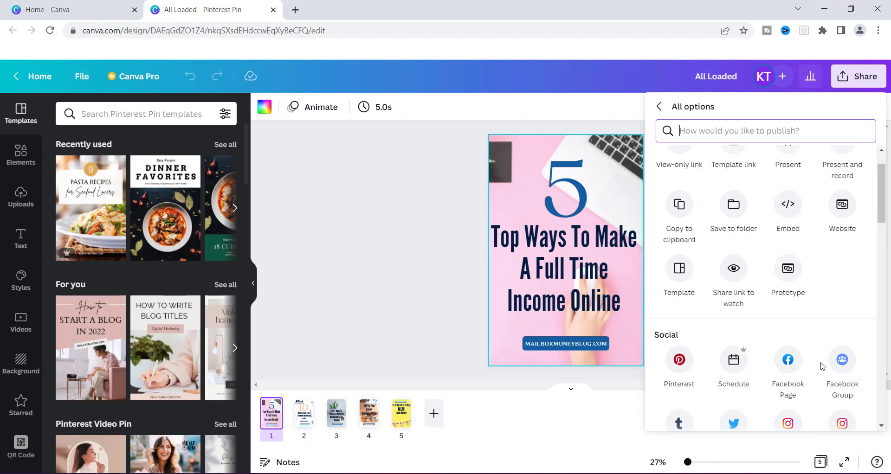
{"action": "scroll", "coordinate": [882, 199], "scroll_direction": "down", "scroll_amount": 2}
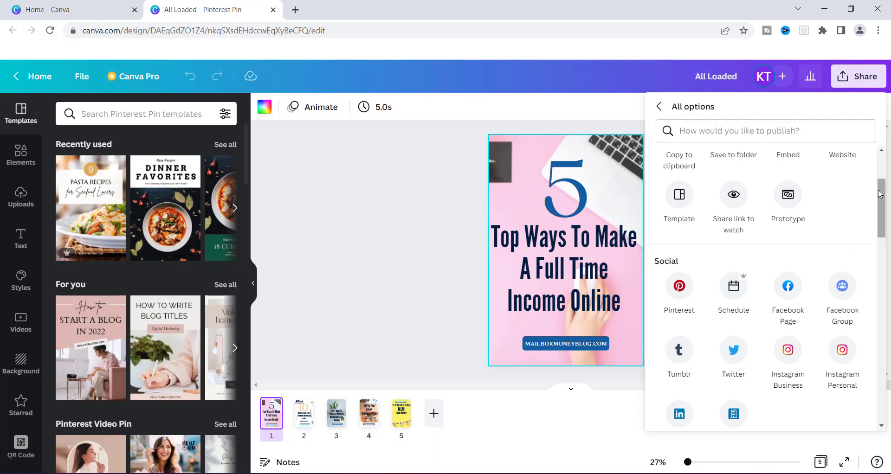
{"action": "scroll", "coordinate": [884, 193], "scroll_direction": "down", "scroll_amount": 1}
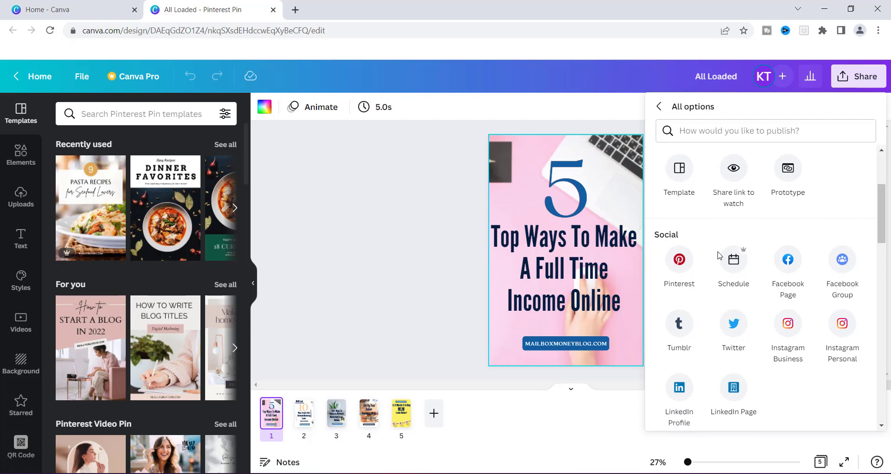
{"action": "left_click", "coordinate": [735, 269]}
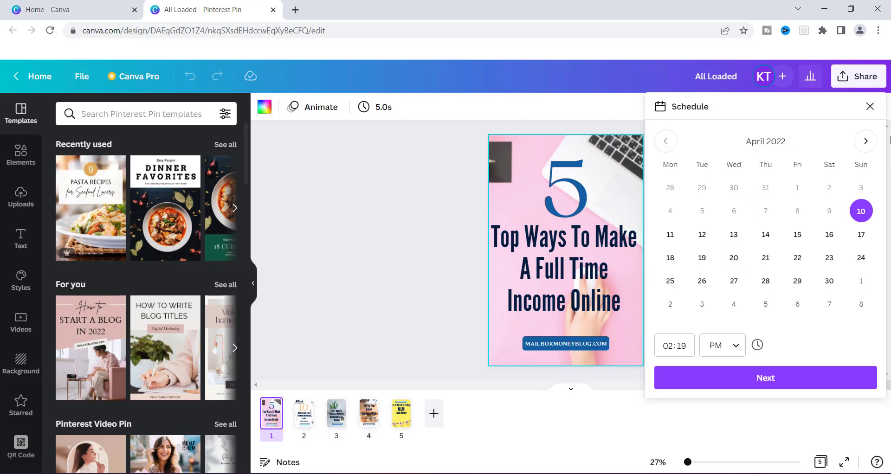
- Schedule the pin for Wednesday, April 13, 2022 at 08:19 AM and continue to channel settings
{"action": "left_click", "coordinate": [866, 145]}
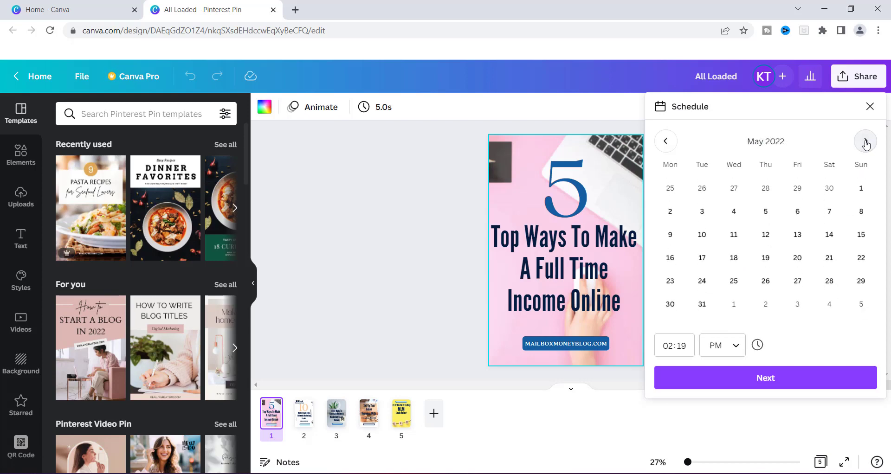
{"action": "left_click", "coordinate": [866, 144]}
{"action": "left_click", "coordinate": [668, 148]}
{"action": "left_click", "coordinate": [668, 147]}
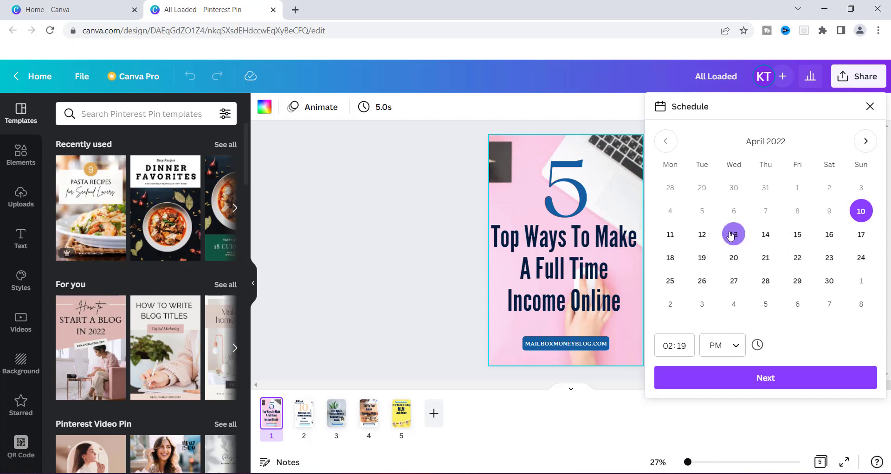
{"action": "left_click", "coordinate": [738, 241]}
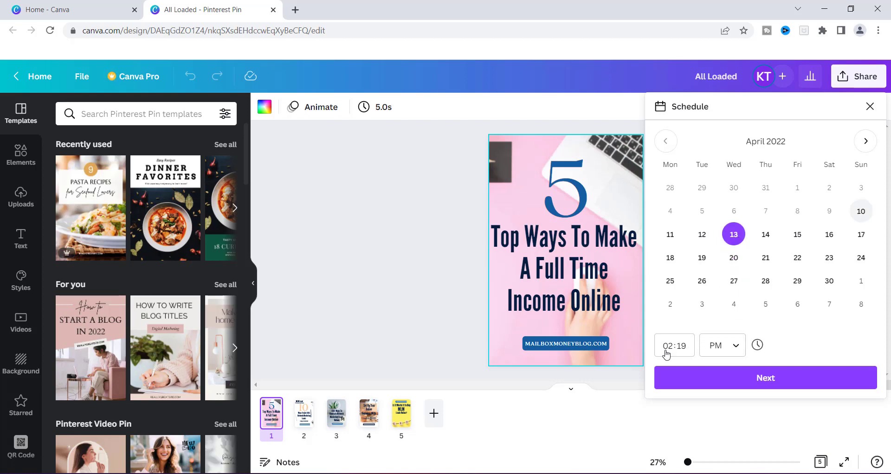
{"action": "left_click", "coordinate": [738, 347]}
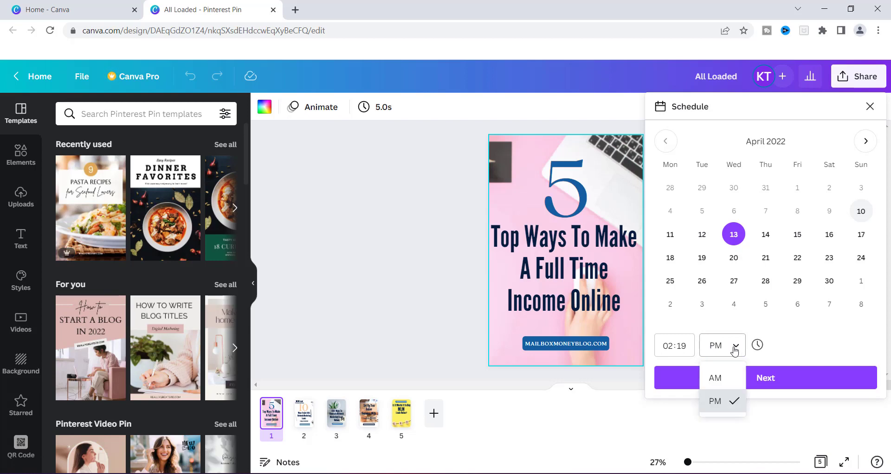
{"action": "left_click", "coordinate": [710, 378]}
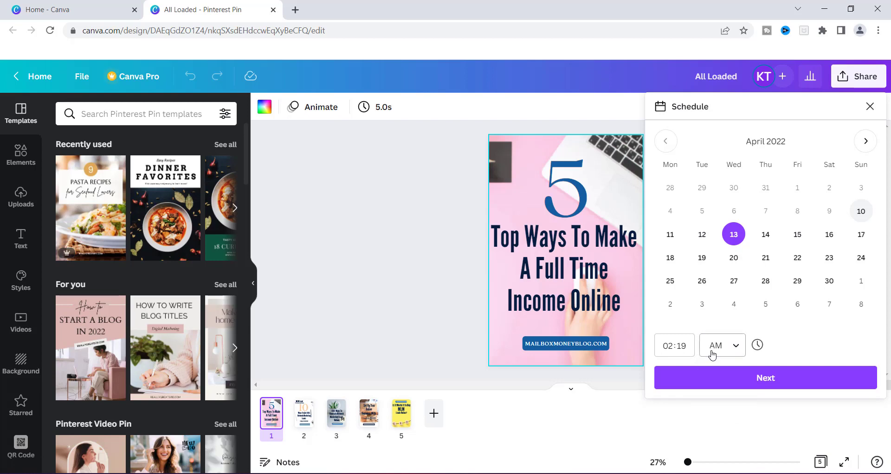
{"action": "left_click", "coordinate": [674, 349]}
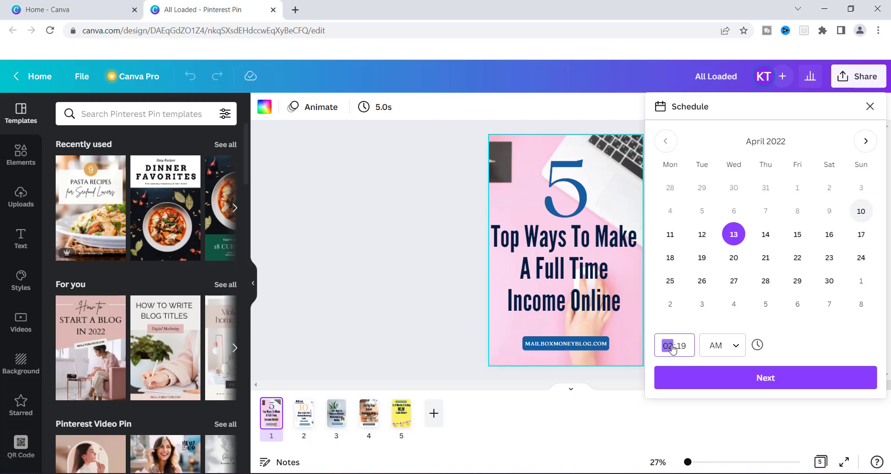
{"action": "type", "text": "12"}
{"action": "type", "text": "08"}
{"action": "left_click", "coordinate": [813, 329]}
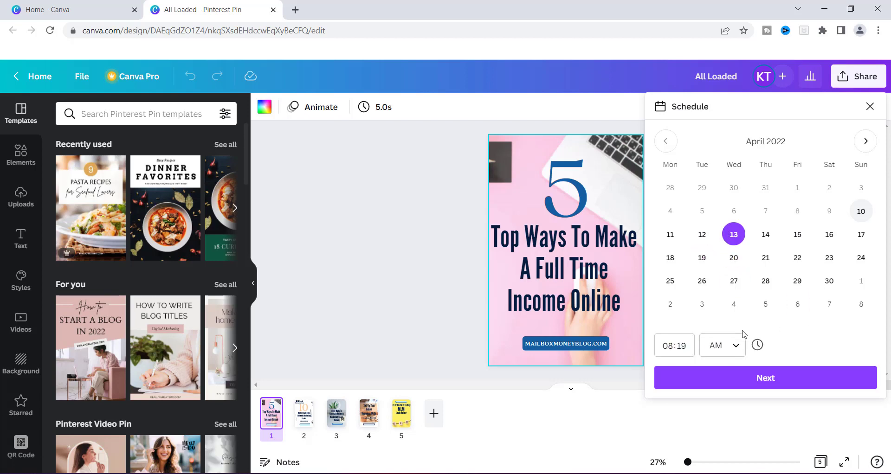
{"action": "left_click", "coordinate": [765, 381]}
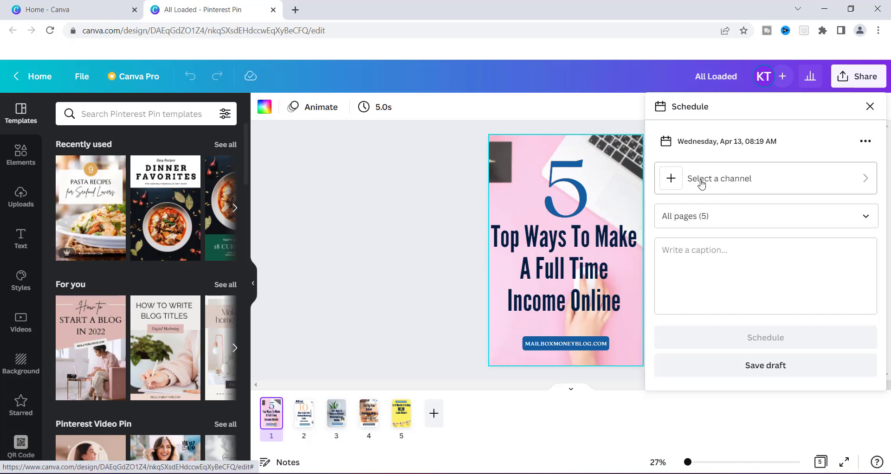
- Look through the Slack and Instagram Business channel options, returning to the channel list
{"action": "left_click", "coordinate": [671, 178]}
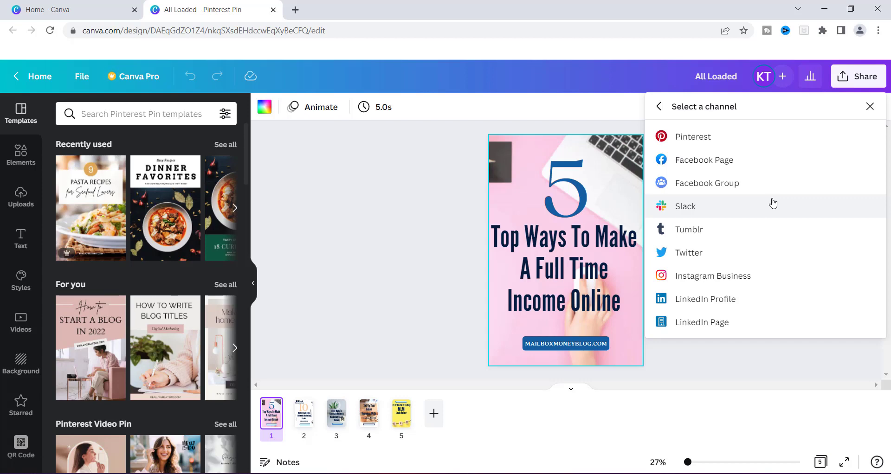
{"action": "left_click", "coordinate": [773, 204]}
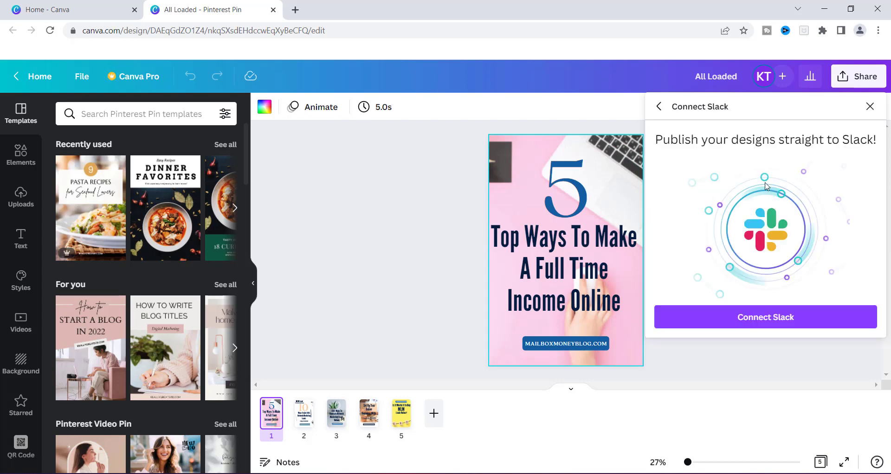
{"action": "left_click", "coordinate": [659, 108]}
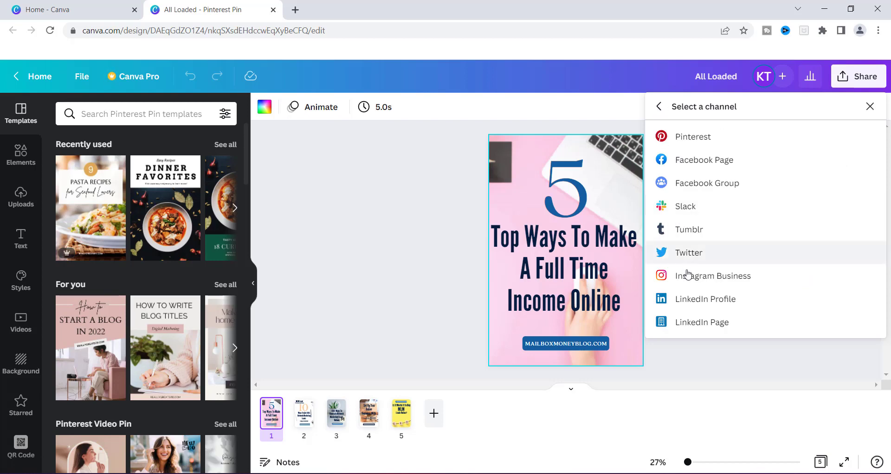
{"action": "left_click", "coordinate": [720, 280]}
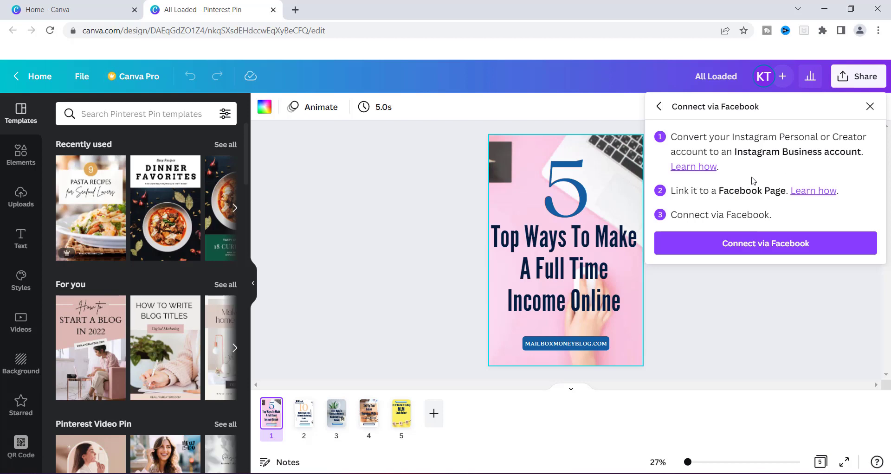
{"action": "left_click", "coordinate": [738, 249]}
{"action": "left_click", "coordinate": [661, 108]}
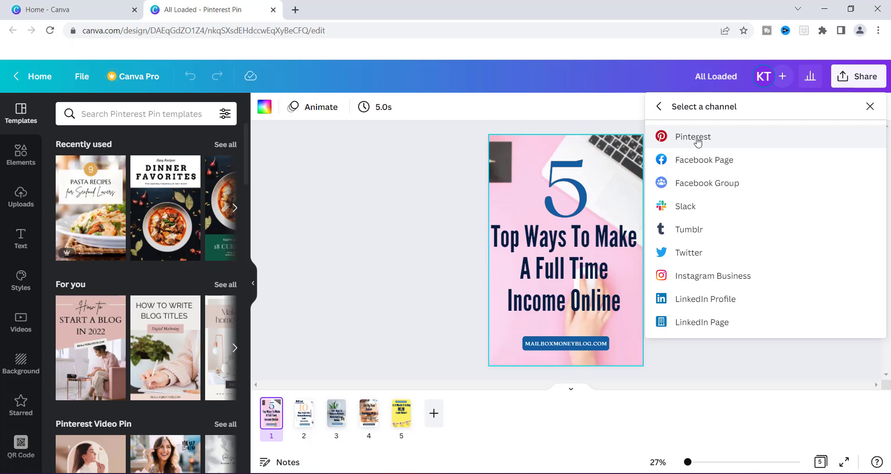
- Choose Pinterest as the channel and start connecting a Pinterest account
{"action": "left_click", "coordinate": [697, 143]}
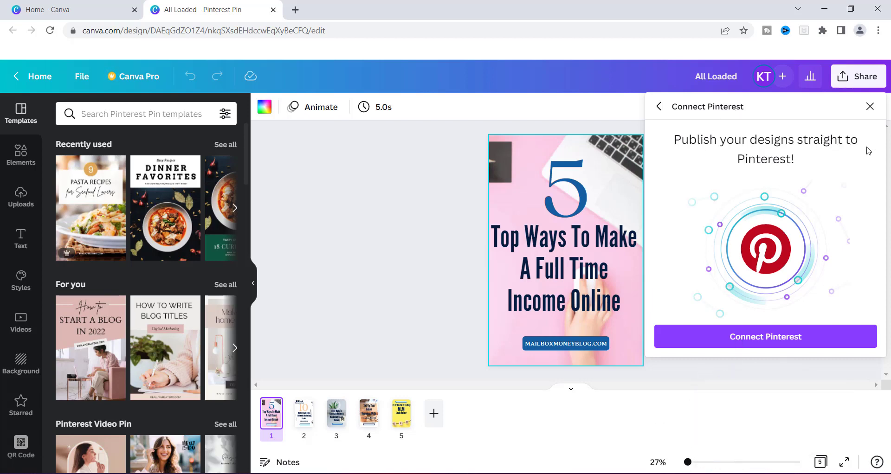
{"action": "left_click", "coordinate": [767, 339]}
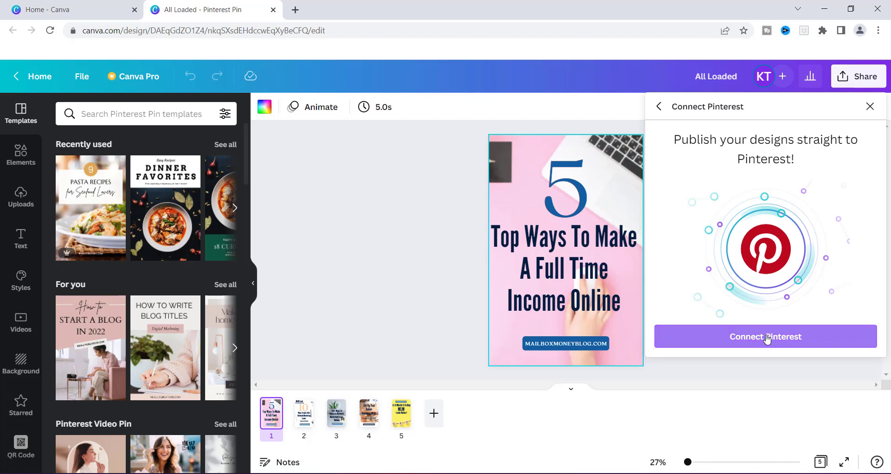
{"action": "left_click", "coordinate": [767, 339]}
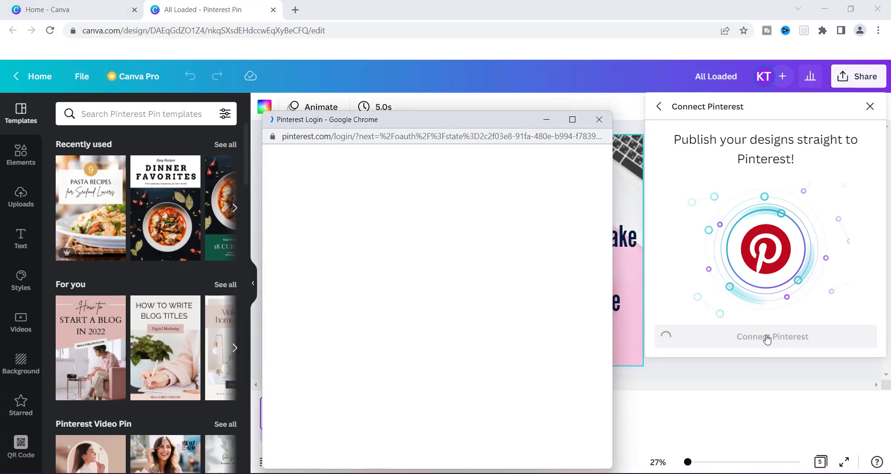
- Maximize the Pinterest login window, pick the saved email, enter the account password and log in
{"action": "left_click", "coordinate": [572, 119]}
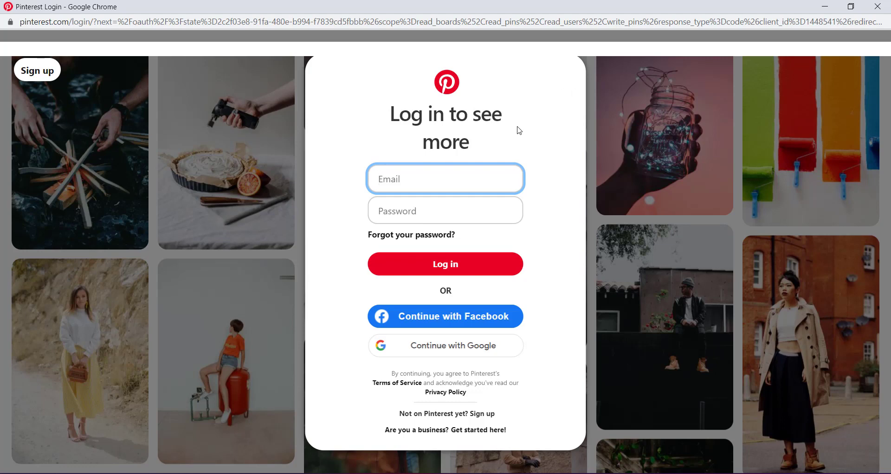
{"action": "left_click", "coordinate": [392, 184]}
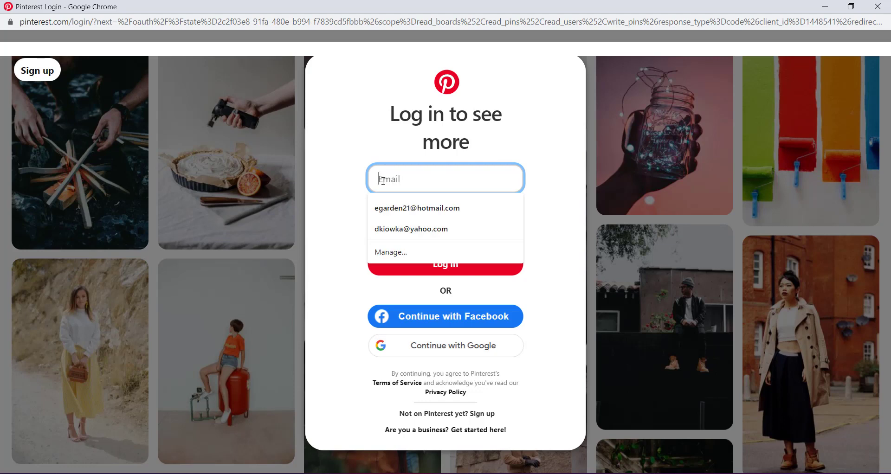
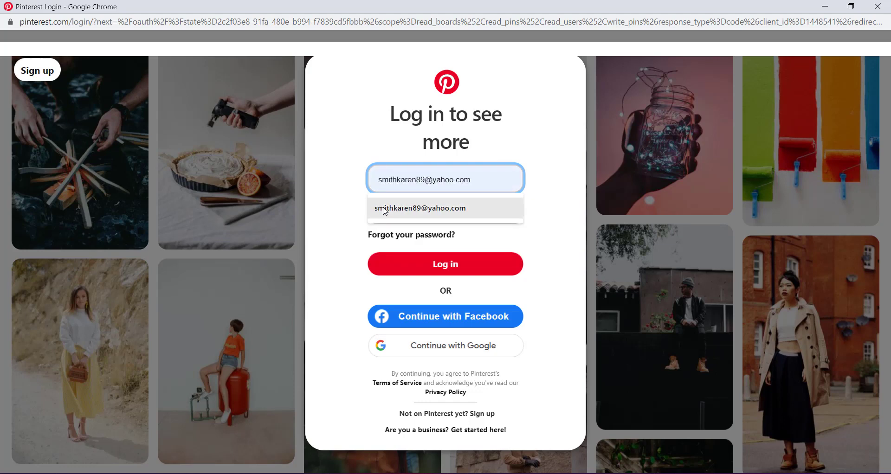
{"action": "left_click", "coordinate": [386, 212]}
{"action": "left_click", "coordinate": [385, 211]}
{"action": "type", "text": "*********"}
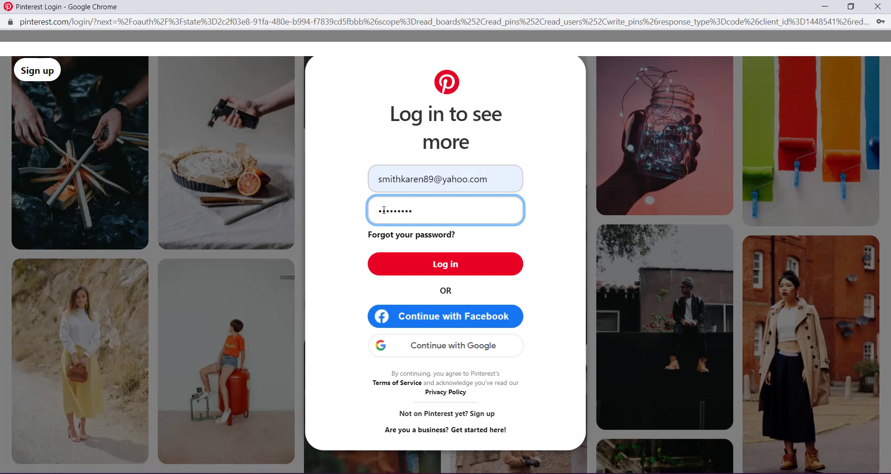
{"action": "left_click", "coordinate": [451, 263]}
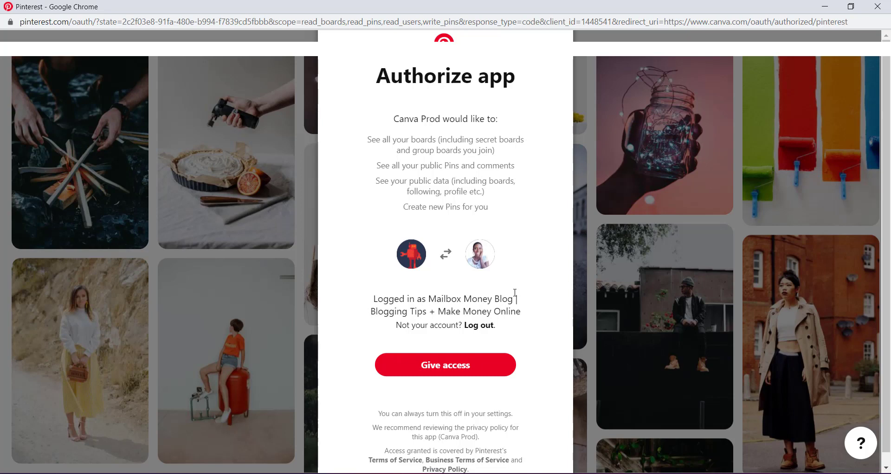
- Give Canva access to the Pinterest account's boards and Pins
{"action": "left_click", "coordinate": [434, 365]}
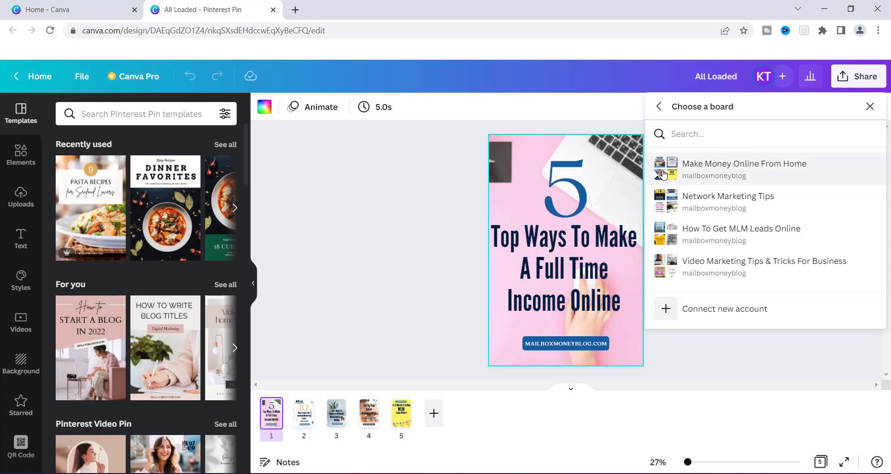
- Pick the Make Money Online From Home board as the Pin's destination
{"action": "left_click", "coordinate": [734, 169]}
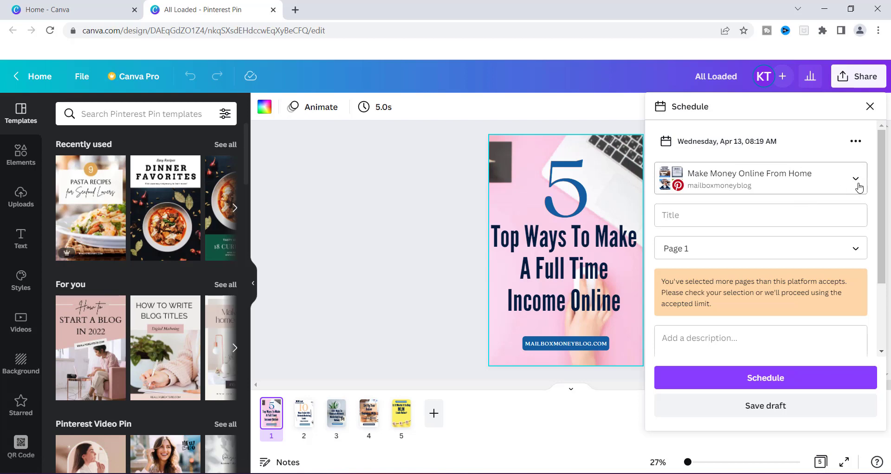
{"action": "left_click", "coordinate": [682, 217]}
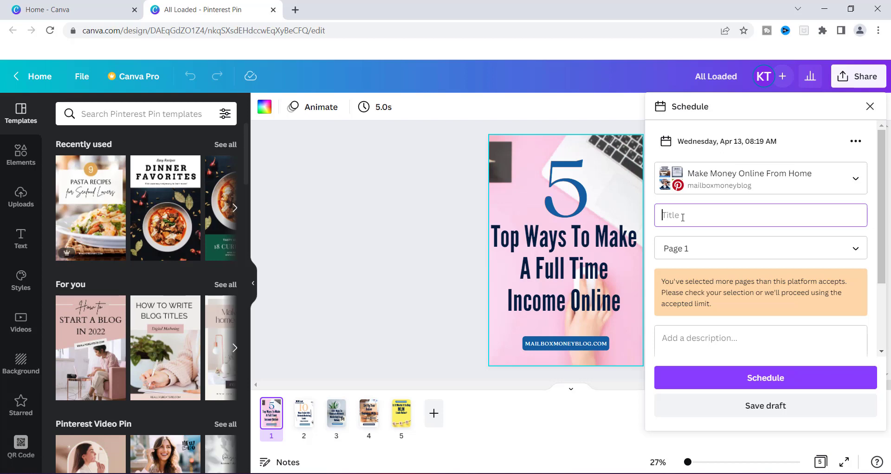
- Title the Pin 'Top 5 Ways To Make Income Online' and post only Page 1
{"action": "type", "text": "Top 5 Ways To Make Income Online"}
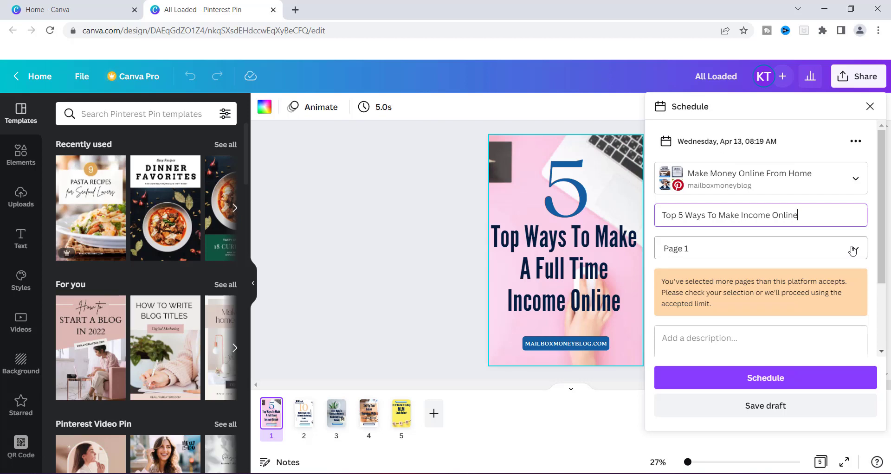
{"action": "left_click", "coordinate": [853, 249]}
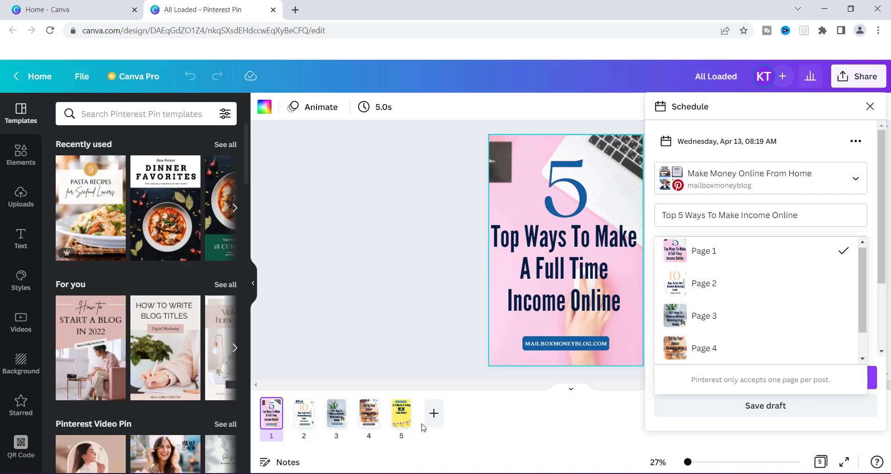
{"action": "left_click", "coordinate": [697, 254]}
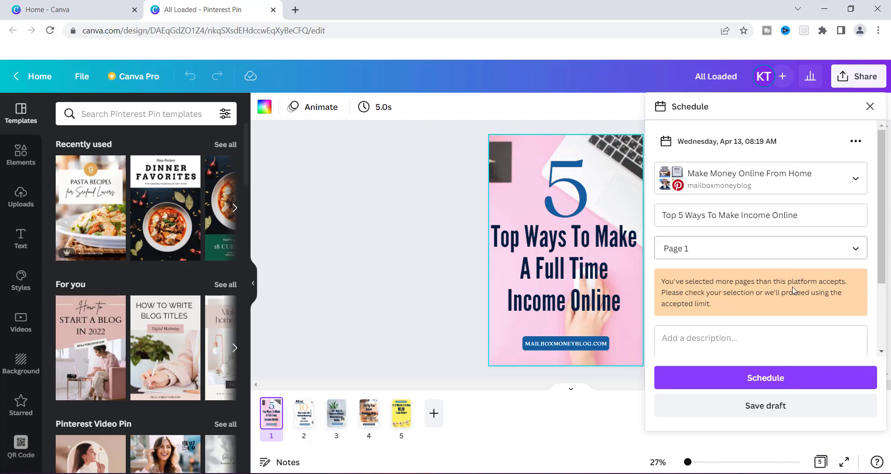
{"action": "left_click_drag", "start_coordinate": [885, 242], "coordinate": [886, 296]}
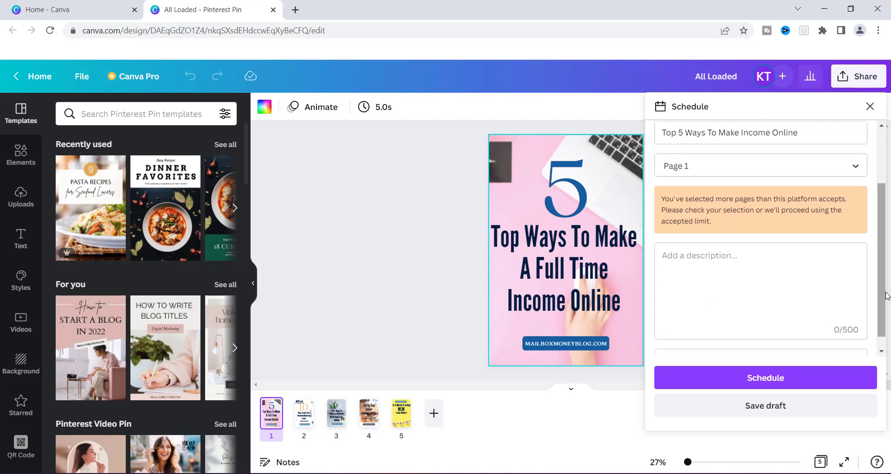
- Paste the Pin title into the description, add 'for yourself and your family', and save as draft
{"action": "left_click", "coordinate": [669, 257]}
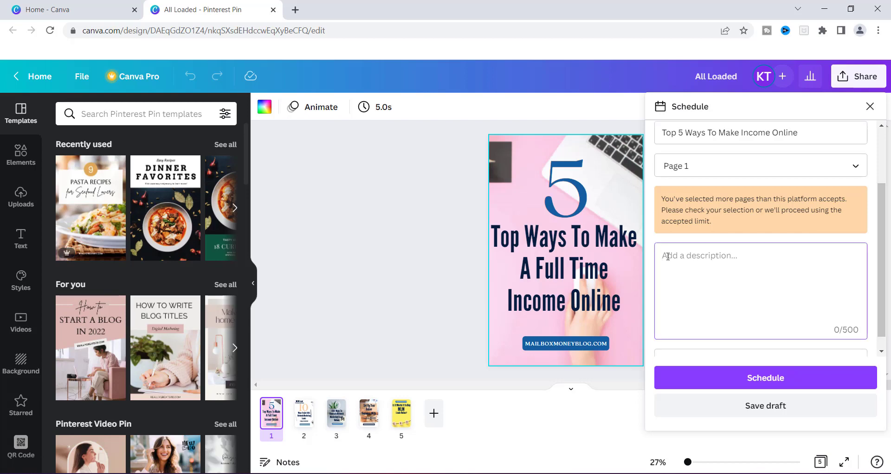
{"action": "left_click_drag", "start_coordinate": [799, 134], "coordinate": [661, 137]}
{"action": "key", "text": "ctrl+c"}
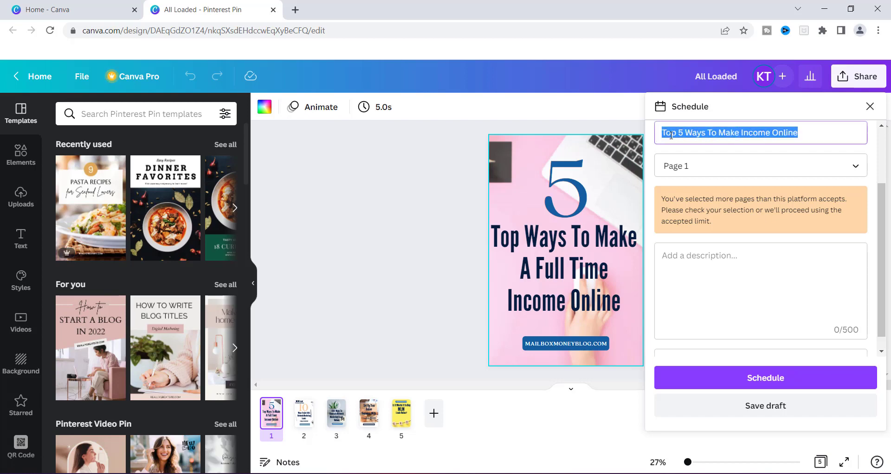
{"action": "left_click", "coordinate": [664, 258]}
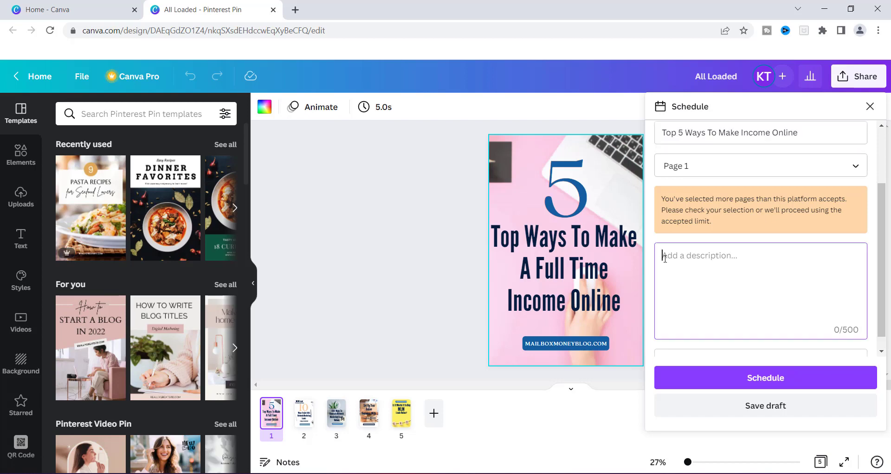
{"action": "key", "text": "ctrl+v"}
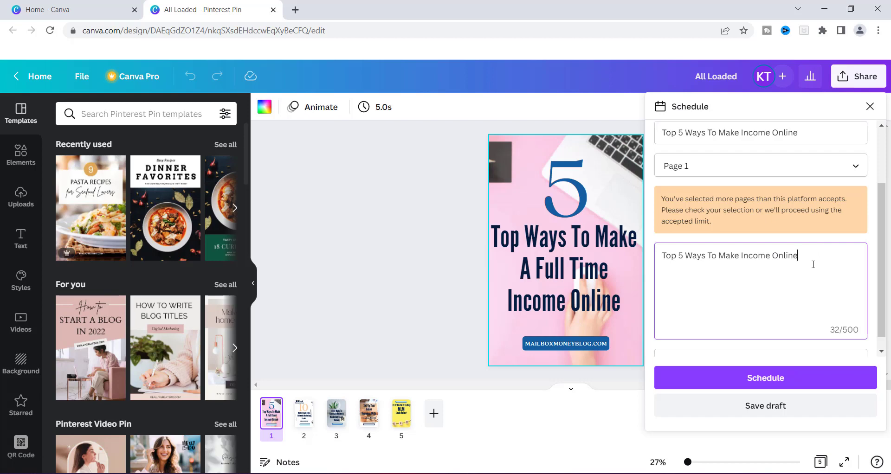
{"action": "type", "text": "for yourself and your fa"}
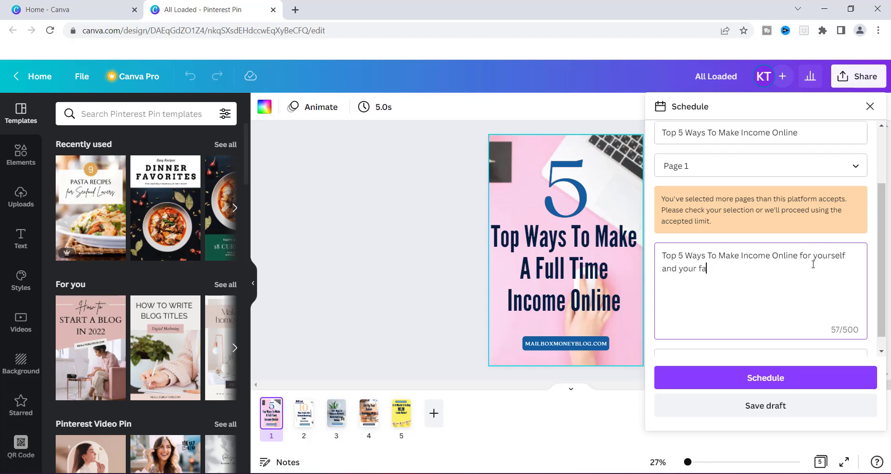
{"action": "type", "text": "mily."}
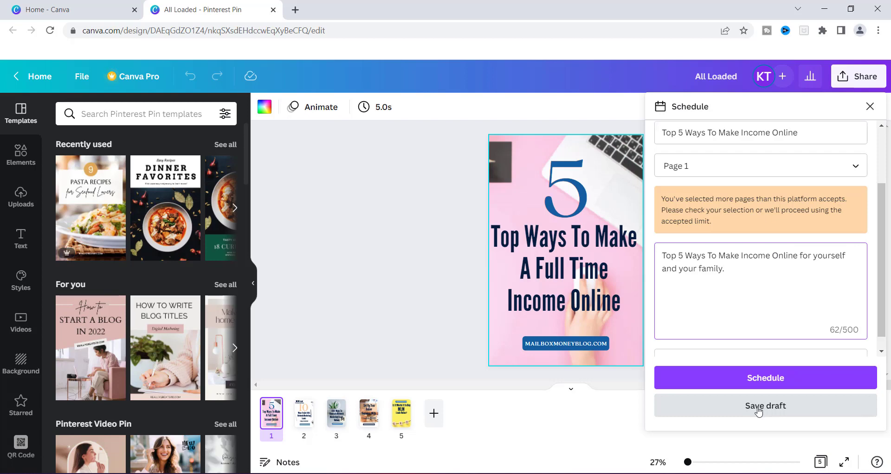
{"action": "left_click", "coordinate": [764, 408]}
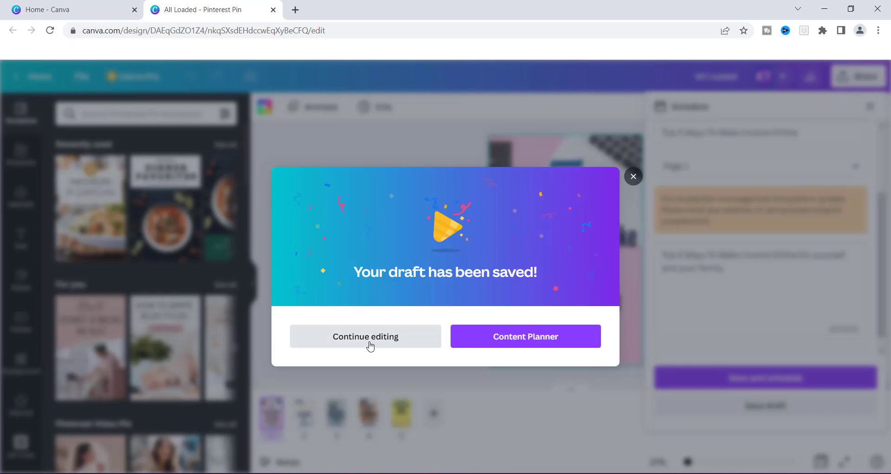
- Resume editing from the draft-saved dialog and submit the Pin with Save and schedule
{"action": "left_click", "coordinate": [370, 346]}
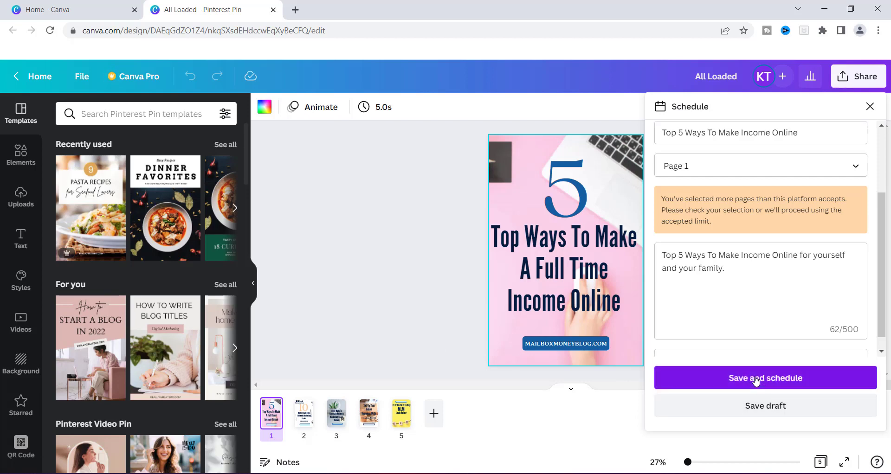
{"action": "left_click", "coordinate": [755, 381]}
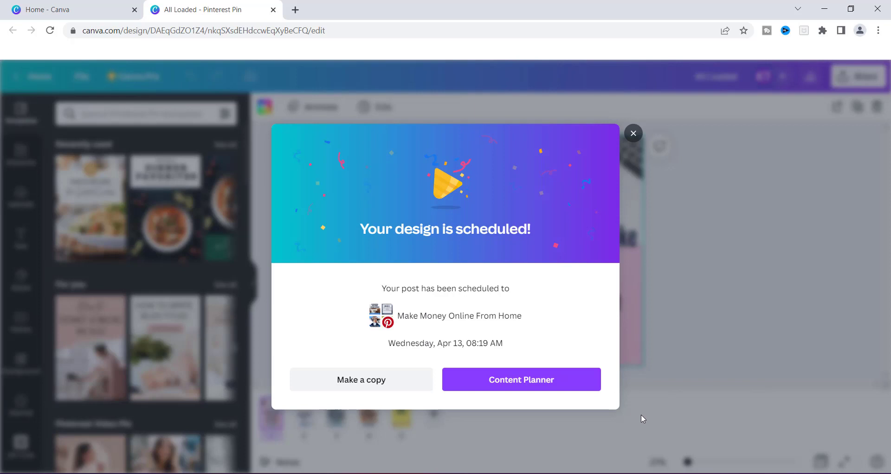
- Open the scheduled Pin in the Content Planner from the 'Your design is scheduled!' dialog
{"action": "left_click", "coordinate": [539, 385]}
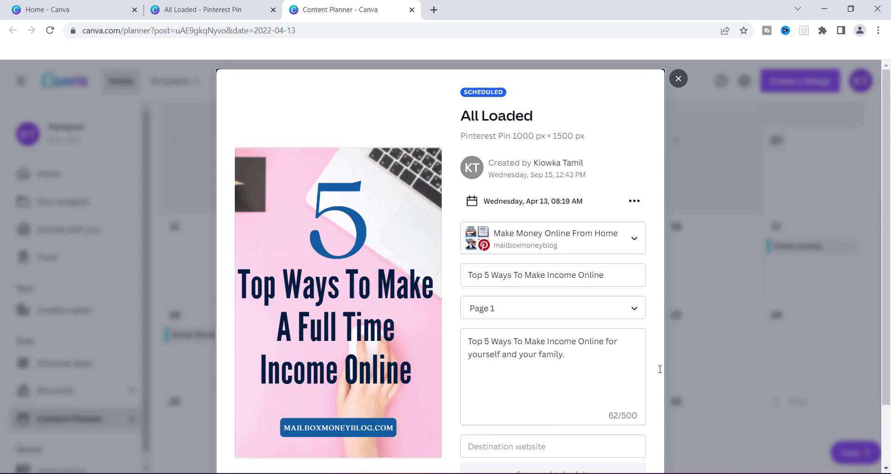
- Close the Pin details dialog to reveal the April 2022 calendar with the Pin on April 13
{"action": "left_click_drag", "start_coordinate": [887, 223], "coordinate": [890, 284]}
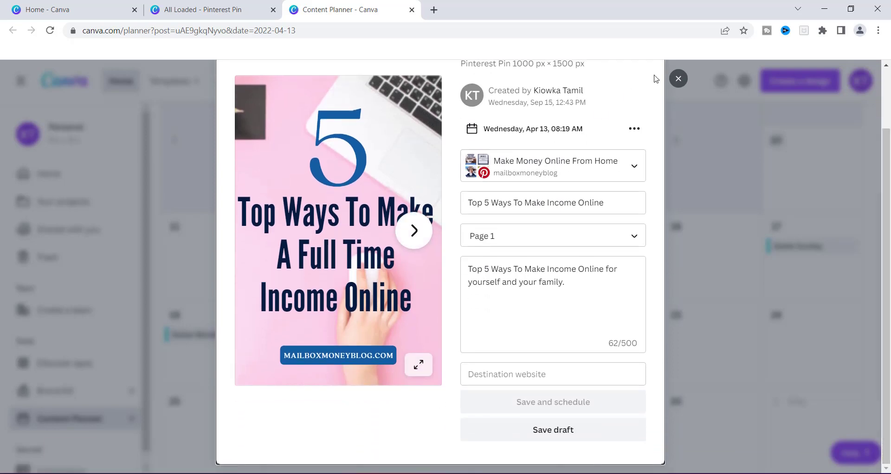
{"action": "left_click", "coordinate": [679, 80]}
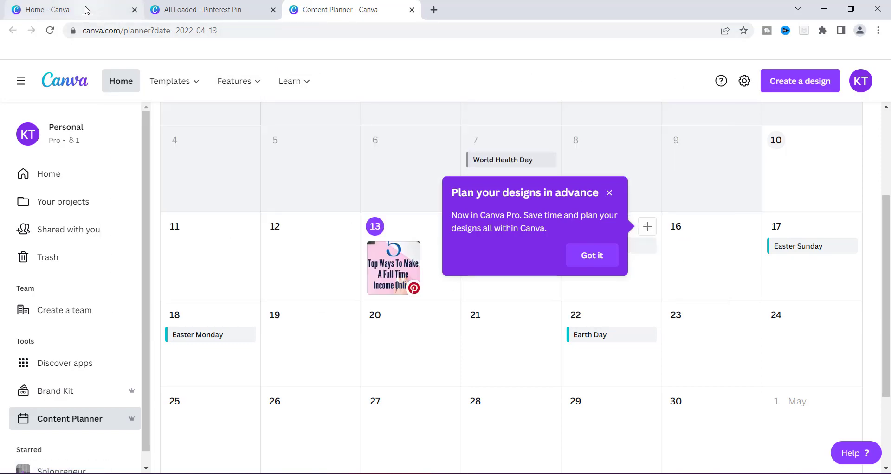
- From the Home - Canva tab, go to the Content Planner via the left sidebar
{"action": "left_click", "coordinate": [33, 9]}
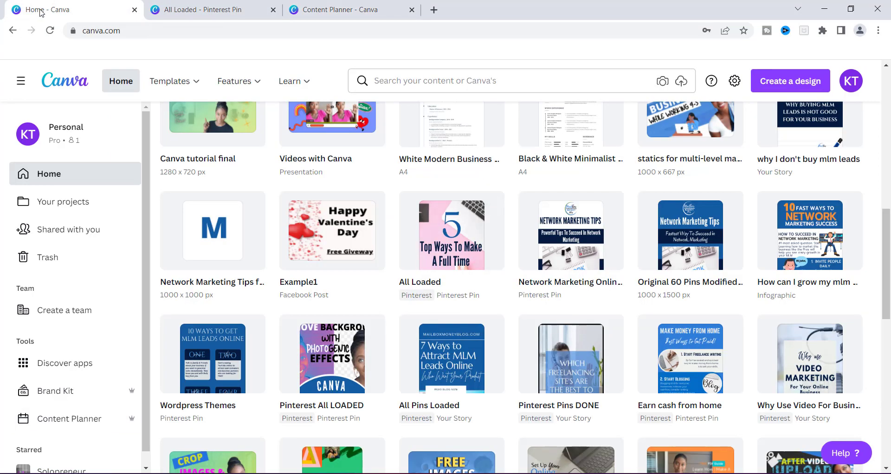
{"action": "left_click_drag", "start_coordinate": [889, 267], "coordinate": [889, 174]}
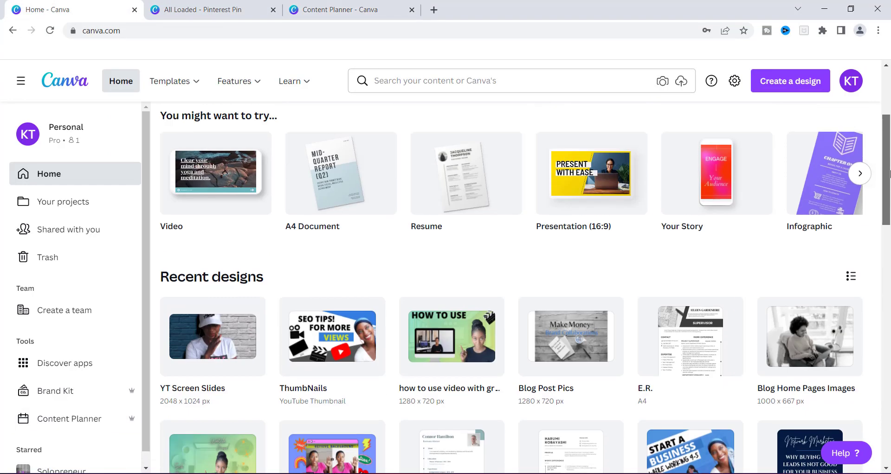
{"action": "scroll", "coordinate": [889, 174], "scroll_direction": "up", "scroll_amount": 4}
{"action": "scroll", "coordinate": [889, 174], "scroll_direction": "down", "scroll_amount": 4}
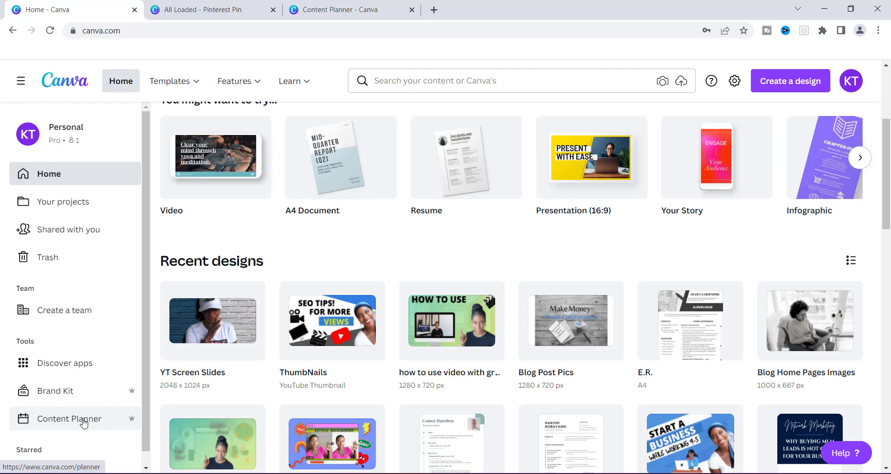
{"action": "left_click", "coordinate": [84, 424]}
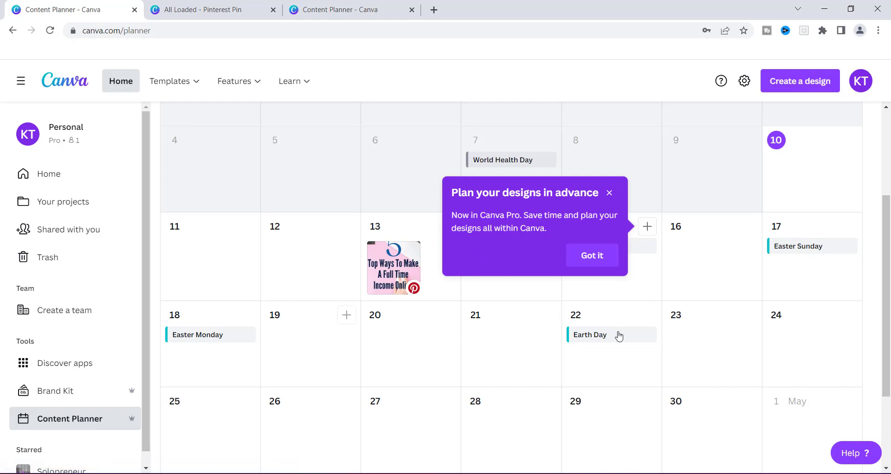
- Dismiss the Plan your designs tip and scroll through the April calendar showing the April 13 Pin
{"action": "left_click", "coordinate": [610, 193]}
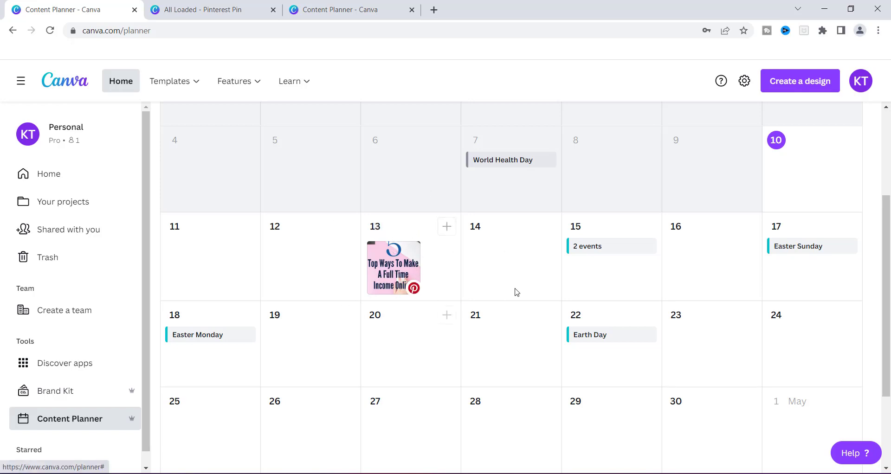
{"action": "scroll", "coordinate": [525, 286], "scroll_direction": "down", "scroll_amount": 2}
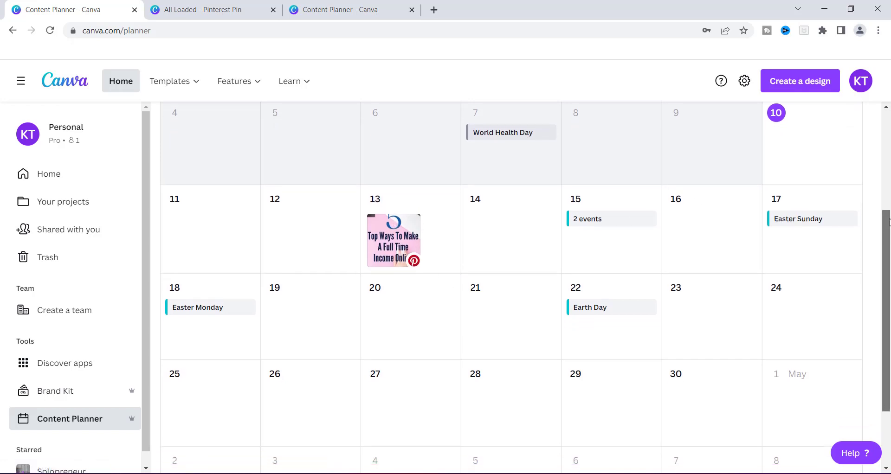
{"action": "scroll", "coordinate": [525, 286], "scroll_direction": "down", "scroll_amount": 1}
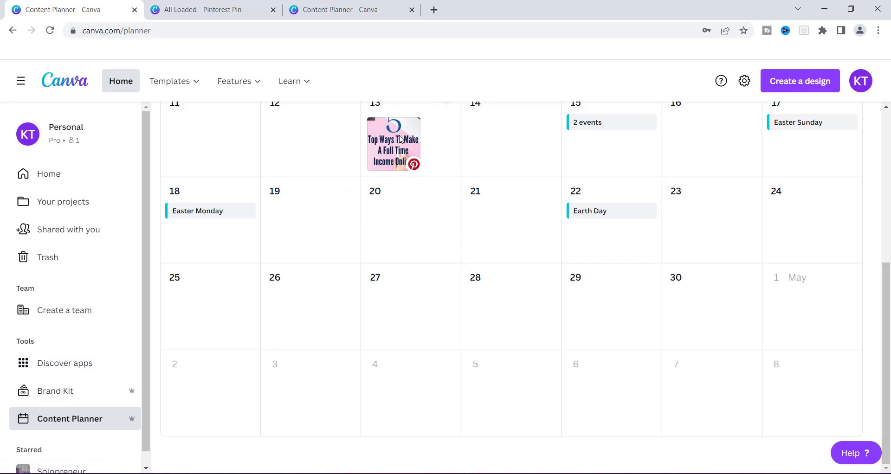
{"action": "scroll", "coordinate": [877, 218], "scroll_direction": "up", "scroll_amount": 3}
{"action": "scroll", "coordinate": [878, 218], "scroll_direction": "up", "scroll_amount": 1}
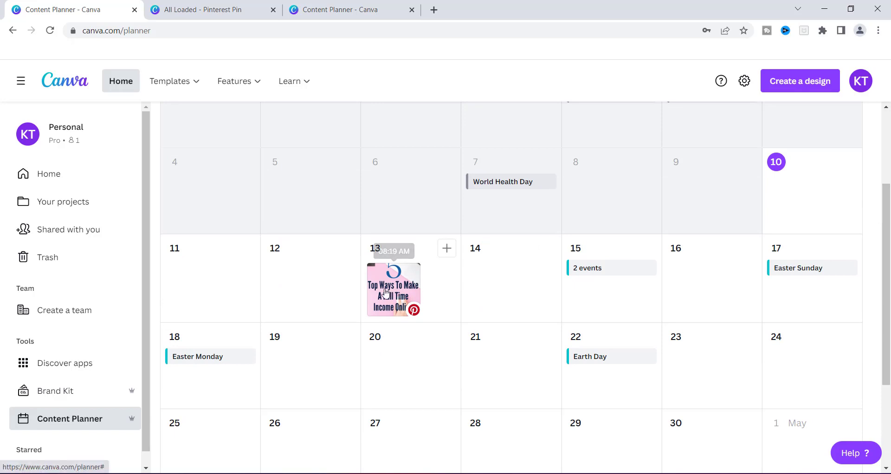